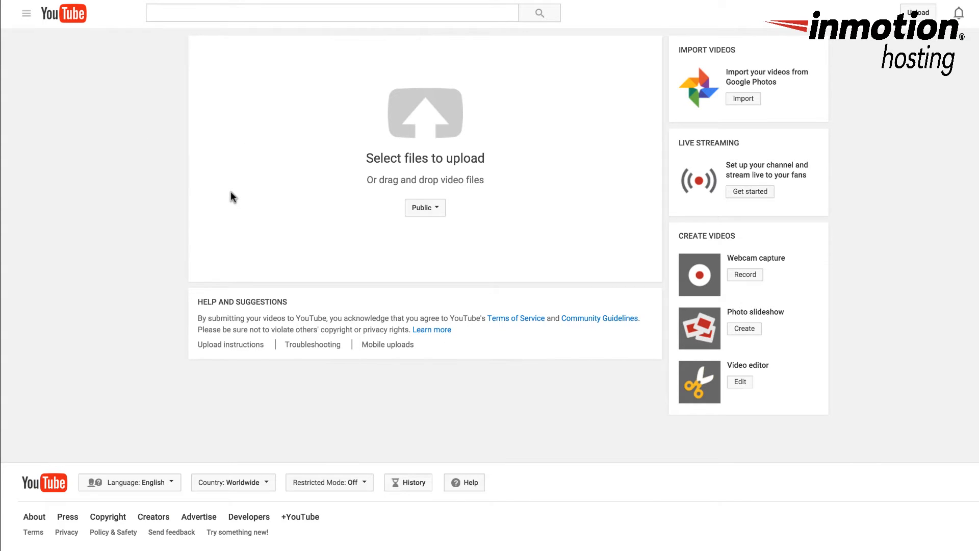
- Upload the birthday cake video file to YouTube
click(914, 16)
click(446, 144)
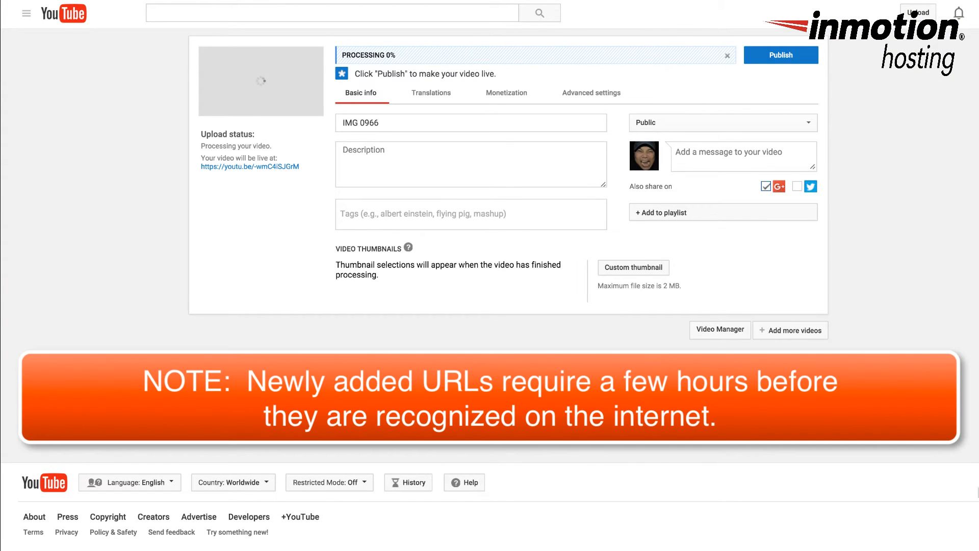
- Copy the new video's youtu.be share link
triple_click(198, 166)
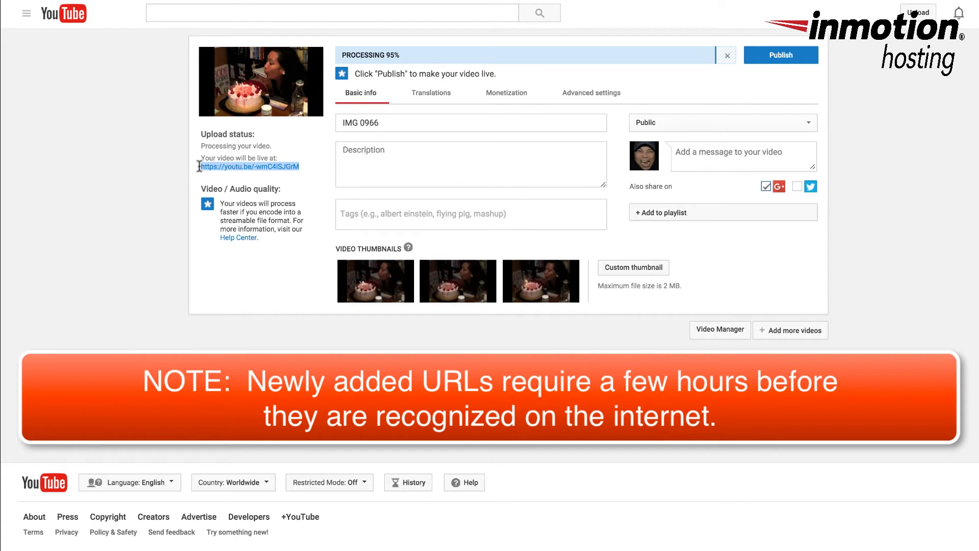
right_click(268, 170)
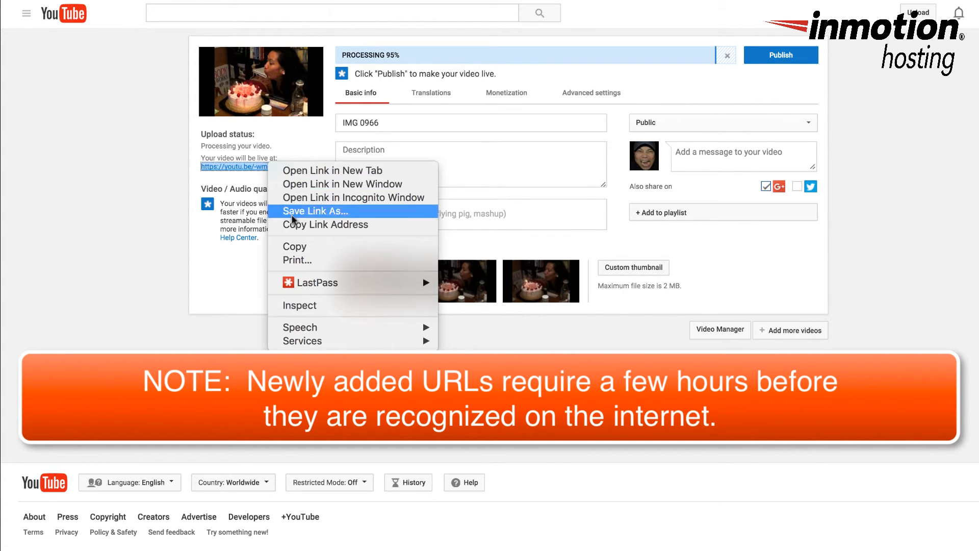
click(300, 252)
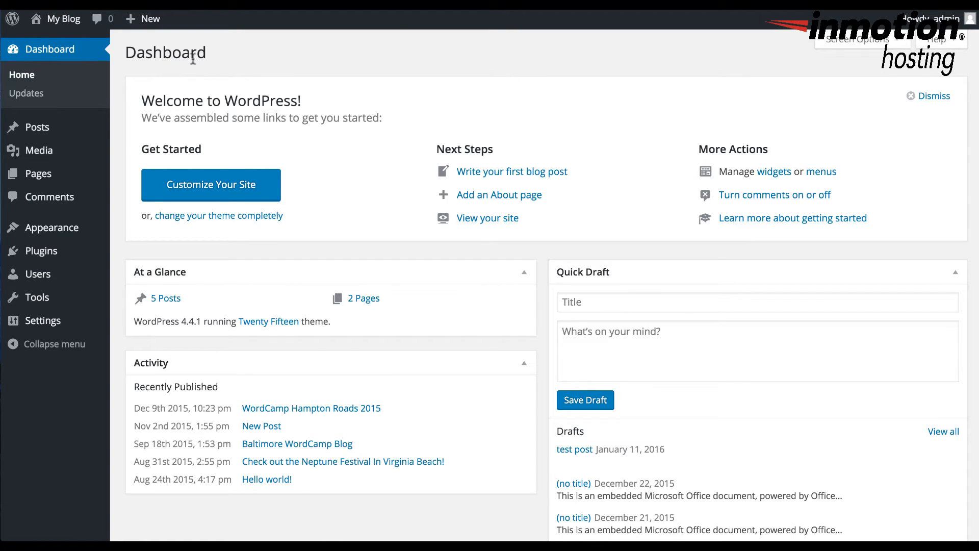
- Edit the test post draft so it reads 'This is my video from YouTube!' with an empty line below
mouse_move(37, 128)
click(46, 130)
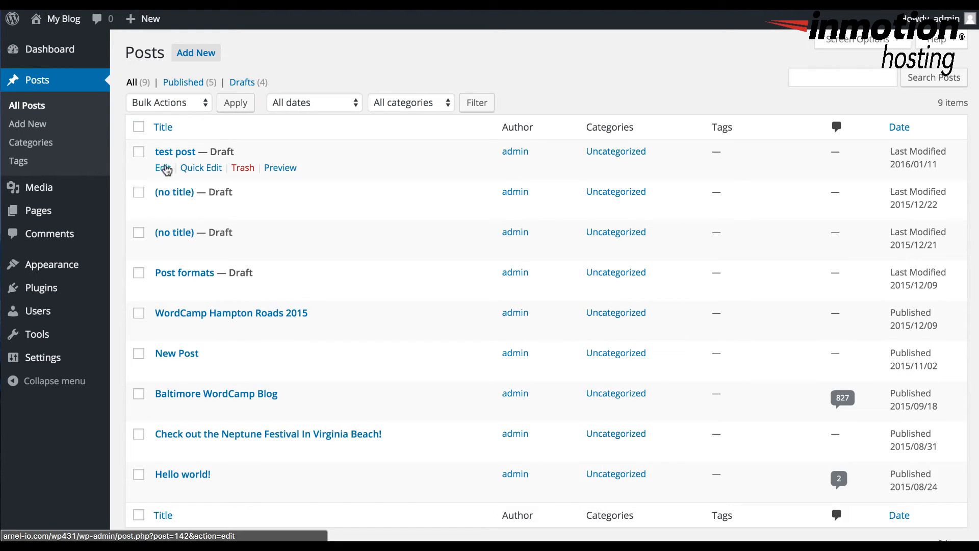
click(163, 167)
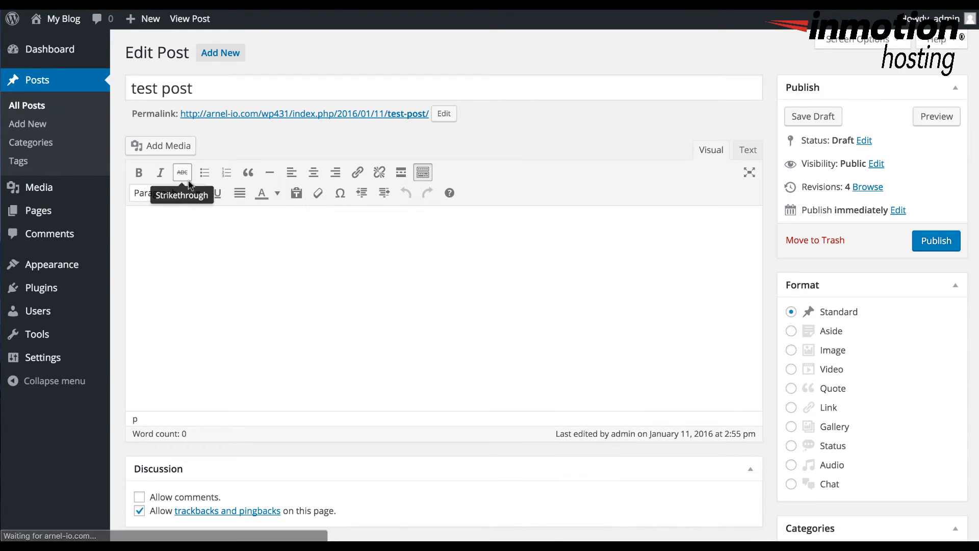
text(This)
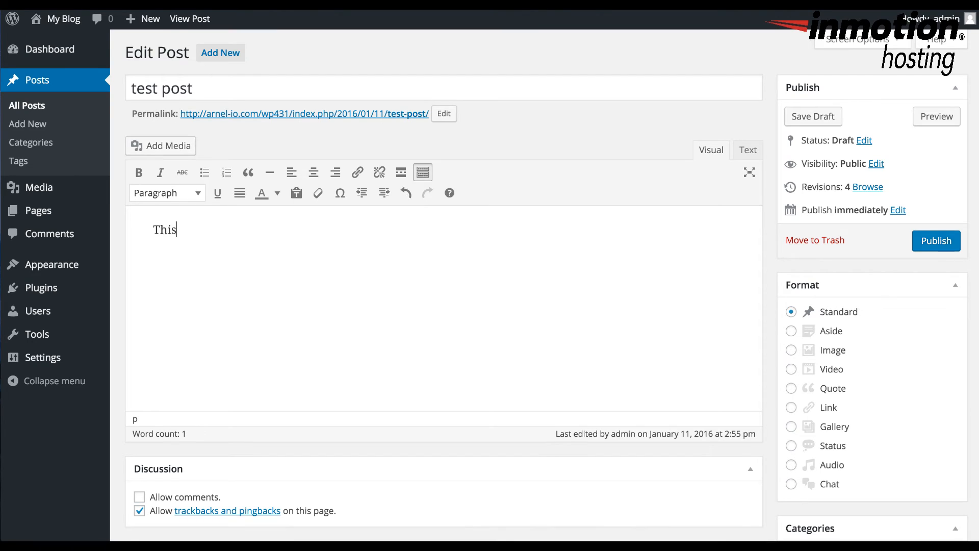
text( is my video)
text( from You)
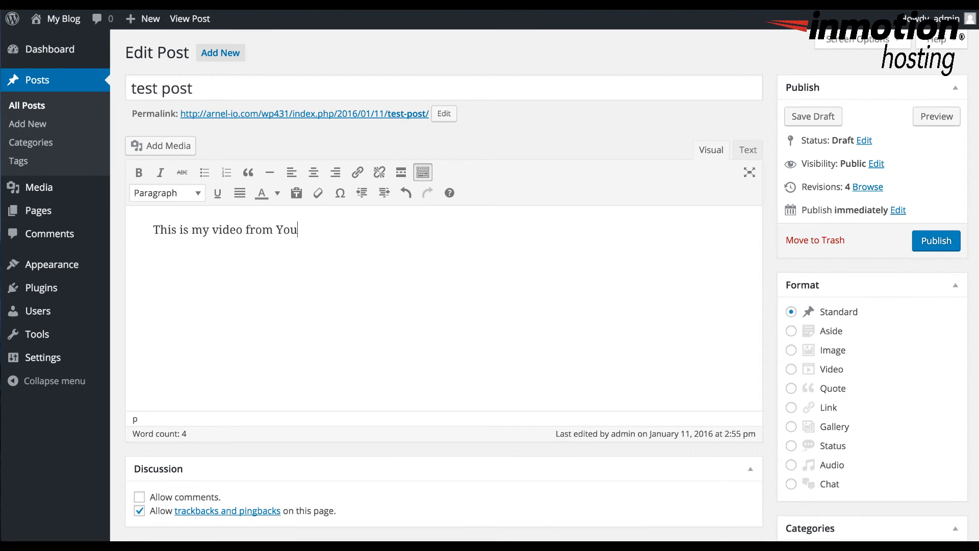
text(Tube!)
key(Return)
key(Return)
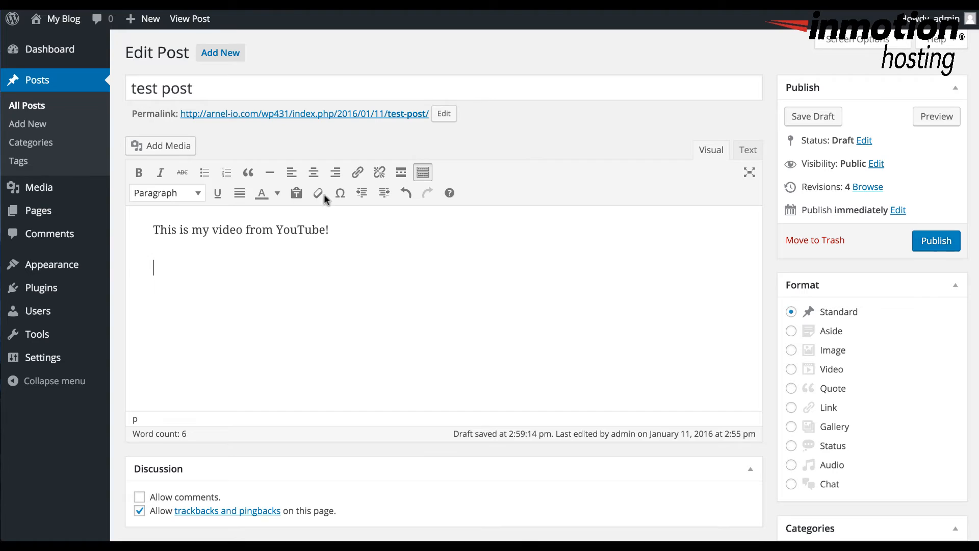
- Paste the YouTube link below the sentence to embed the video and save the draft
key(ctrl+v)
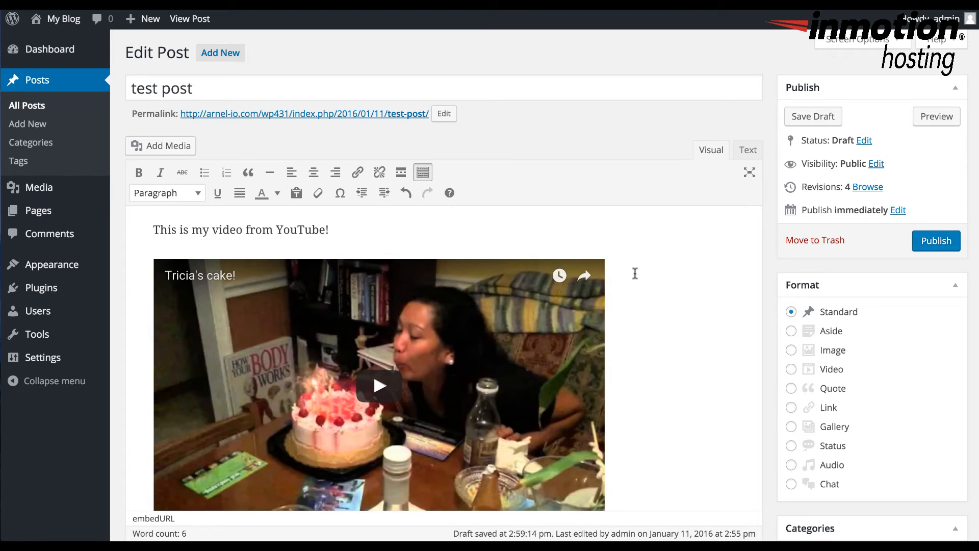
scroll(666, 267, down, 2)
scroll(666, 267, down, 3)
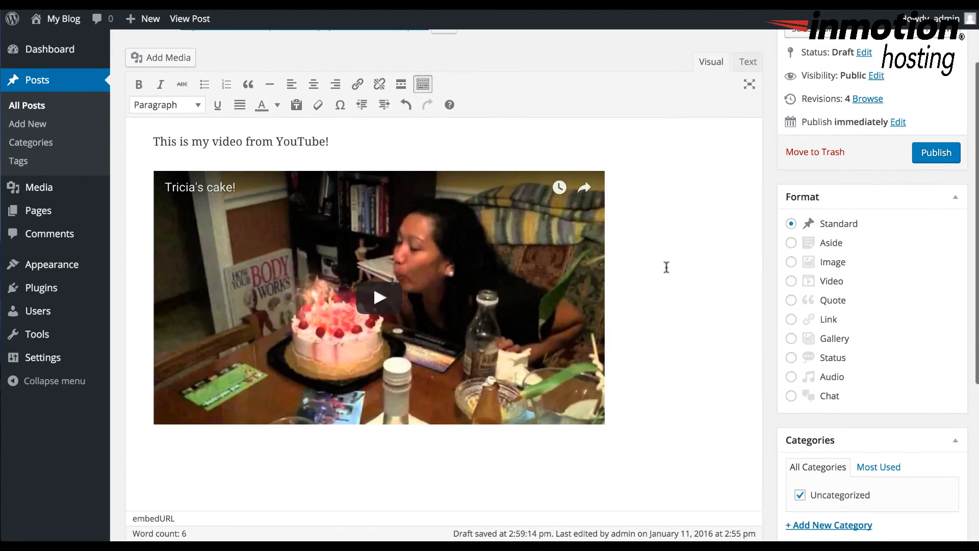
scroll(666, 267, down, 2)
scroll(667, 267, up, 3)
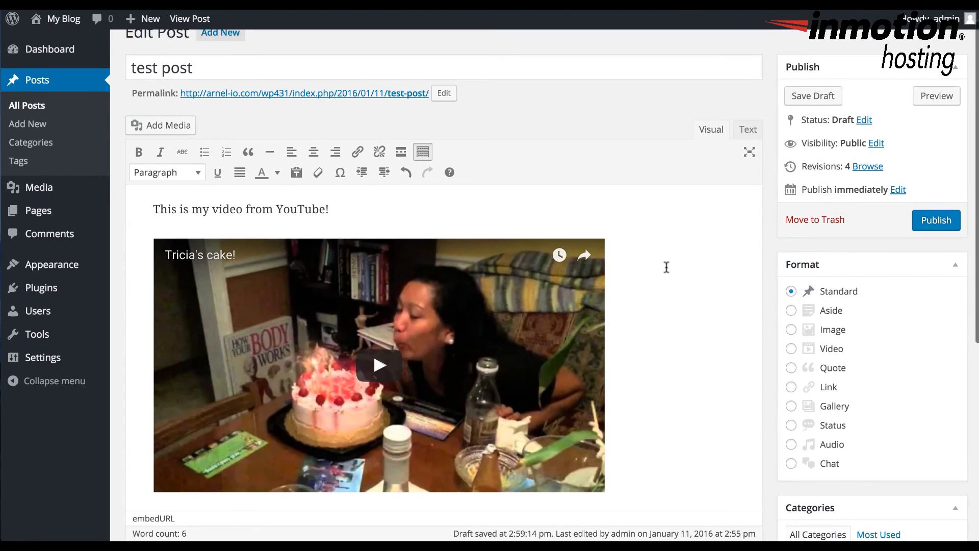
click(817, 96)
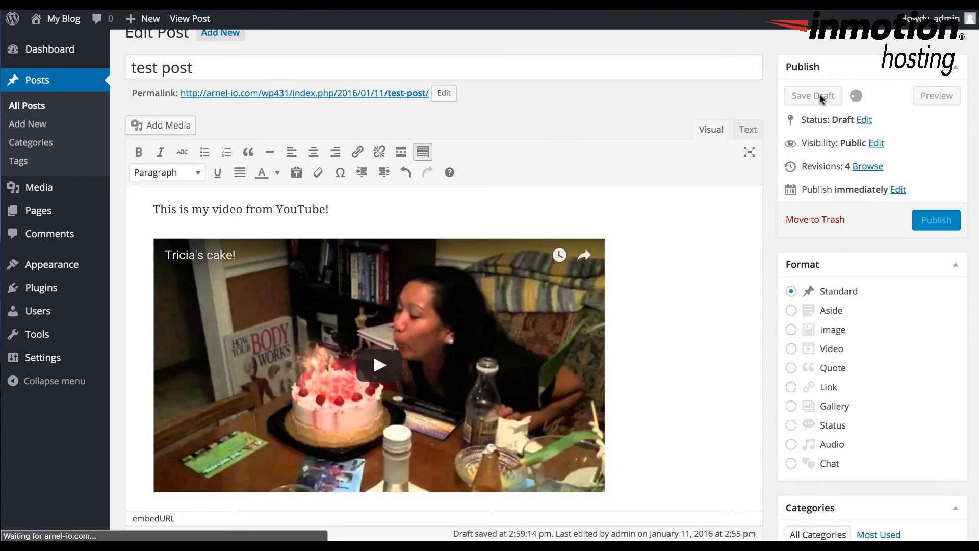